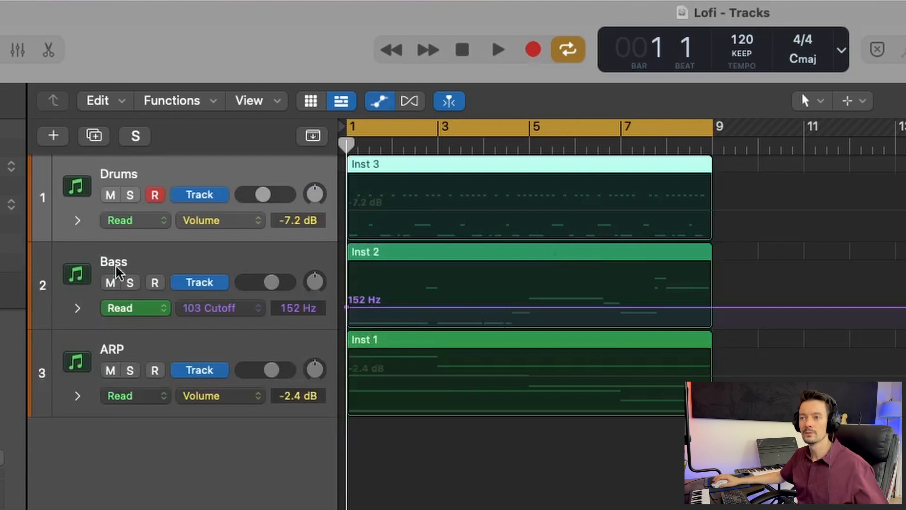
# - Review the Drums track's automation mode options and its automation parameter choices
pyautogui.click(77, 221)
pyautogui.click(78, 222)
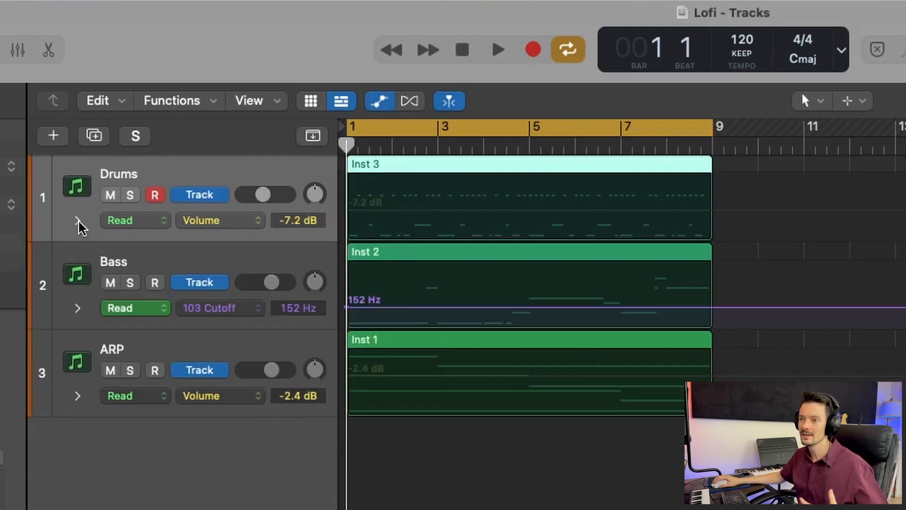
pyautogui.click(151, 223)
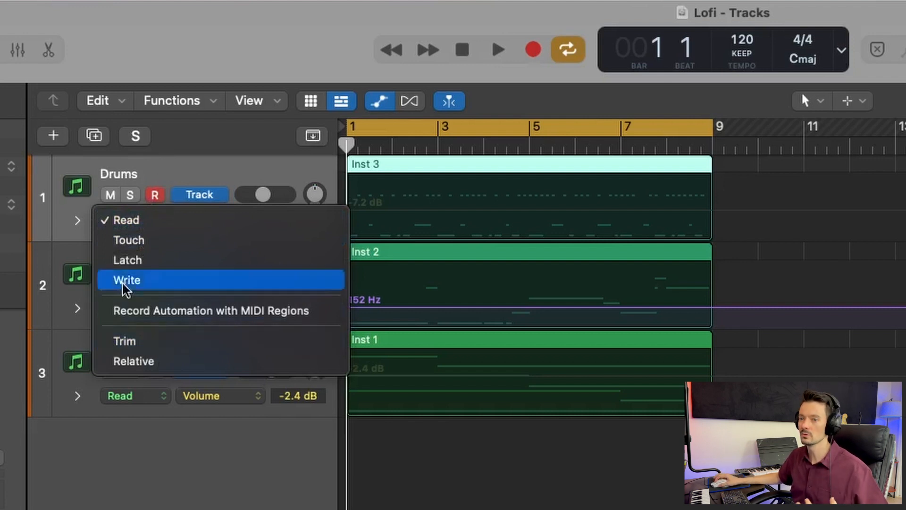
pyautogui.click(144, 220)
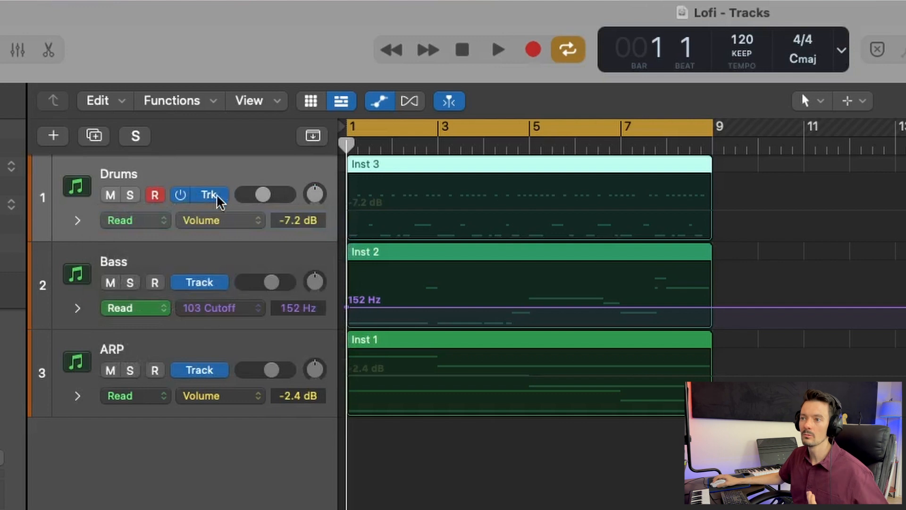
pyautogui.click(241, 222)
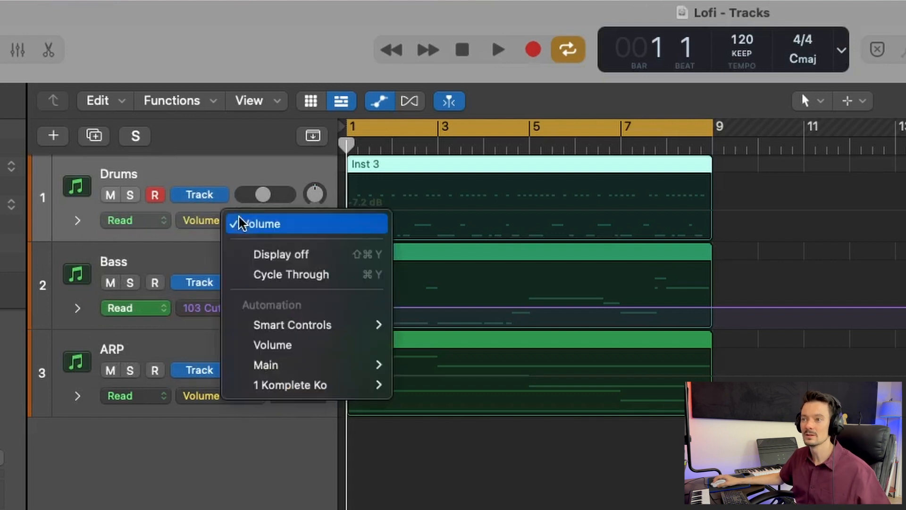
pyautogui.click(230, 192)
pyautogui.click(247, 227)
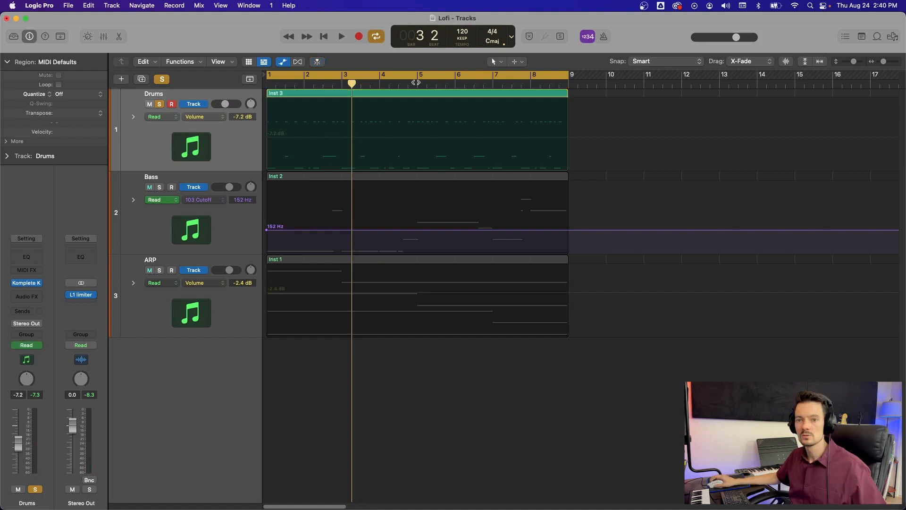
# - Add a point on the Drums volume automation line and lower the starting point to -19.9 dB
pyautogui.click(322, 140)
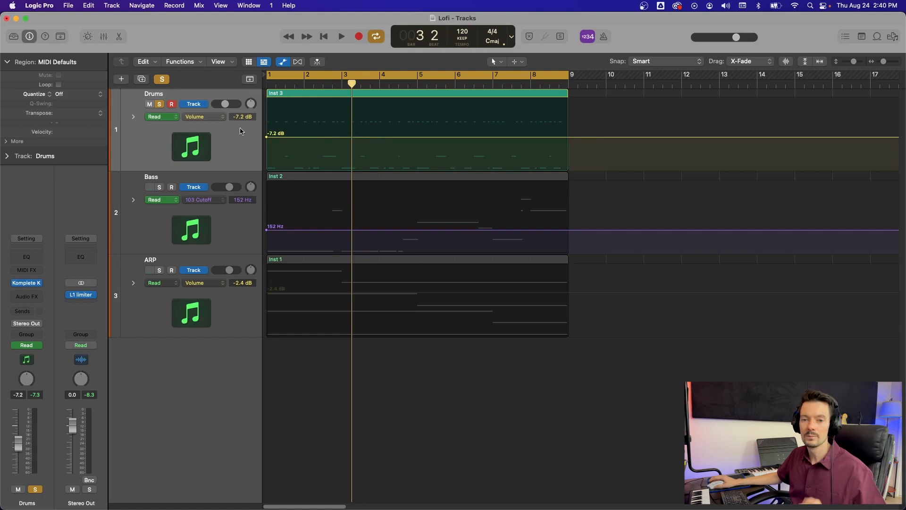
pyautogui.click(316, 137)
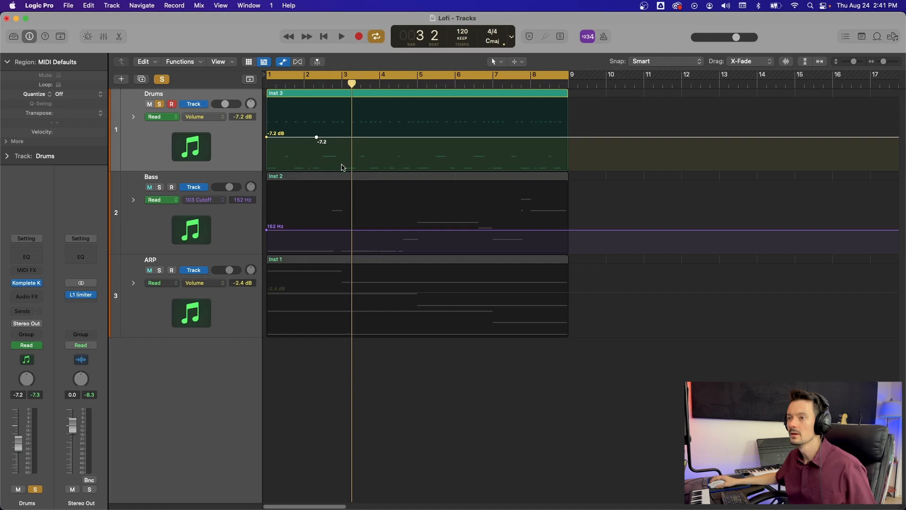
pyautogui.moveTo(267, 137); pyautogui.dragTo(267, 154)
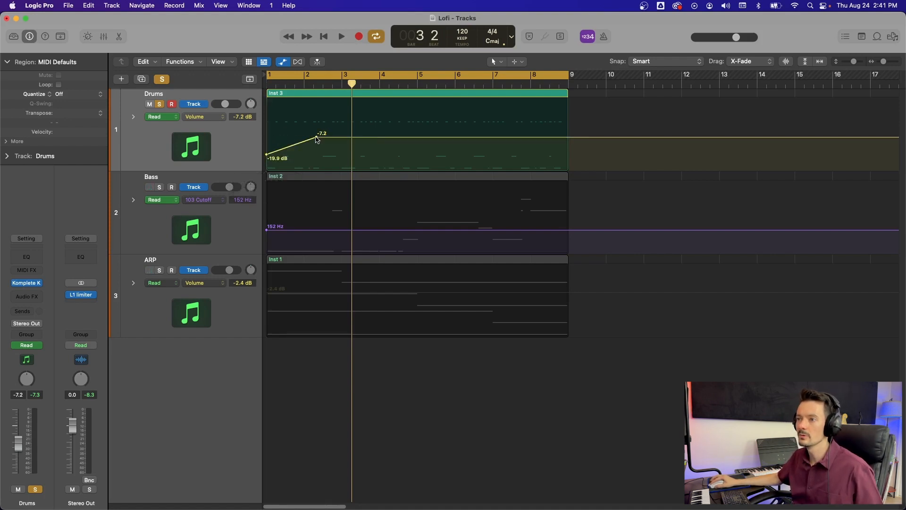
# - Move the added Drums volume point to about bar 6.5 at +1.4 dB and return to the start
pyautogui.moveTo(316, 138); pyautogui.dragTo(472, 115)
pyautogui.press('Return')
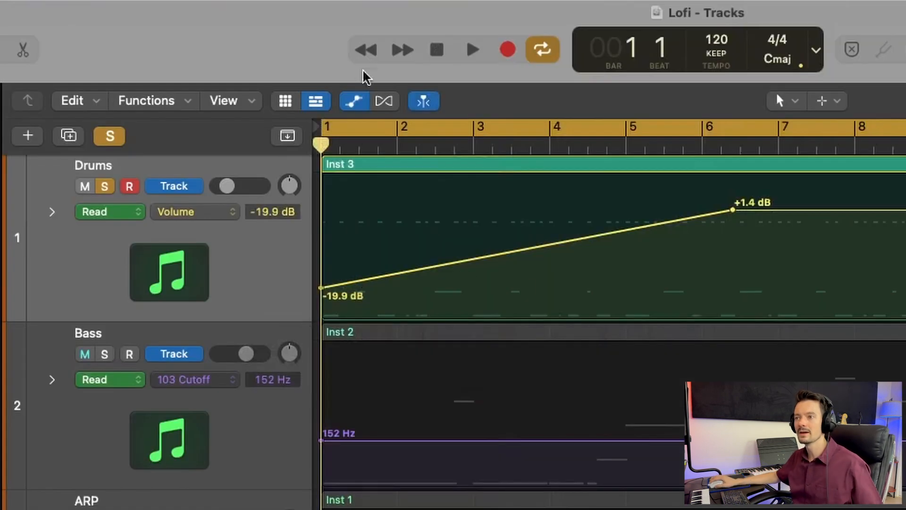
# - Play and scrub through the Drums track to hear the volume fade-in
pyautogui.press('space')
pyautogui.press('space')
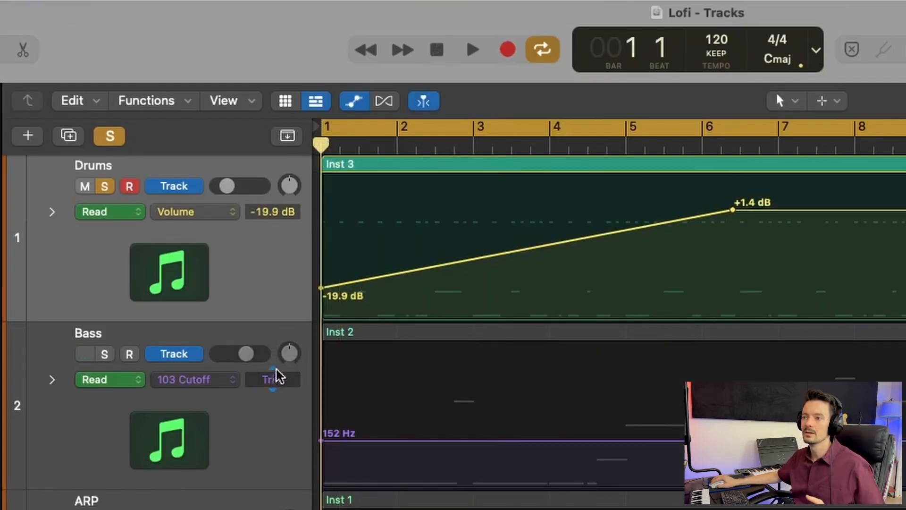
pyautogui.moveTo(320, 144); pyautogui.dragTo(625, 186)
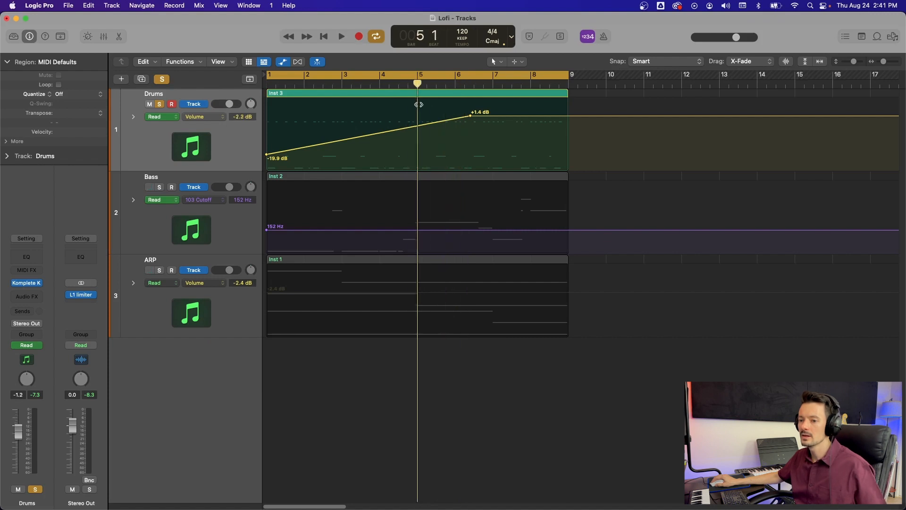
pyautogui.moveTo(418, 105); pyautogui.dragTo(200, 110)
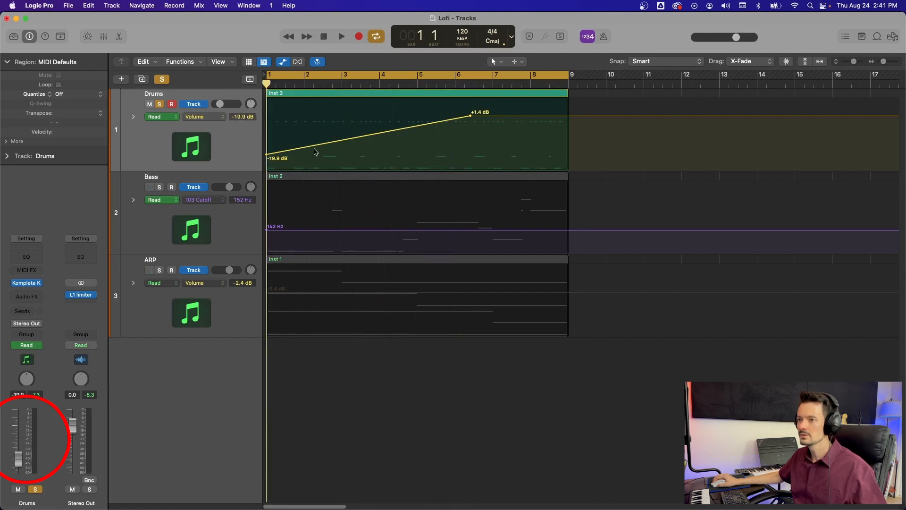
pyautogui.press('space')
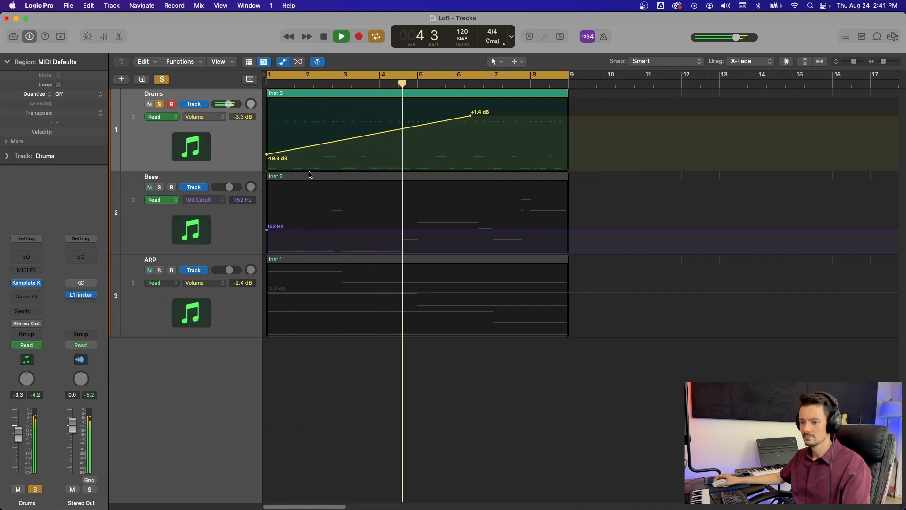
pyautogui.press('space')
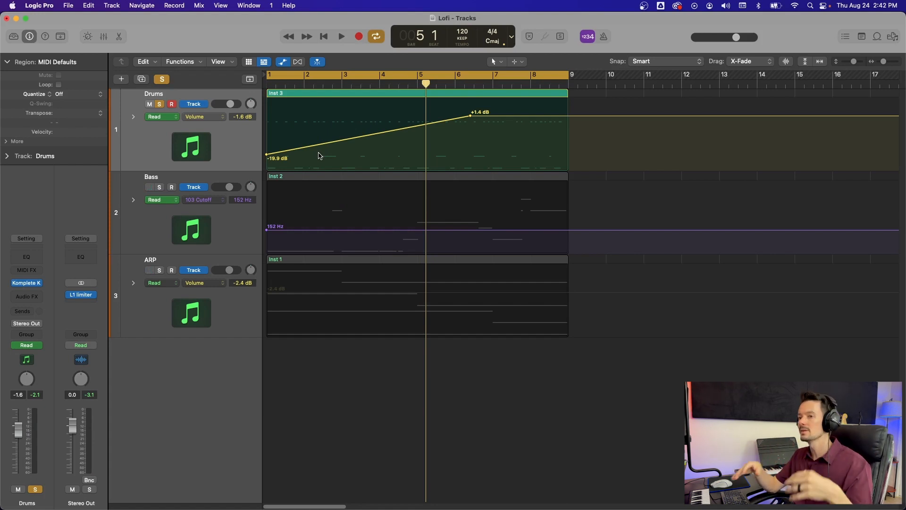
# - Delete the automation points from the Drums volume line
pyautogui.click(410, 179)
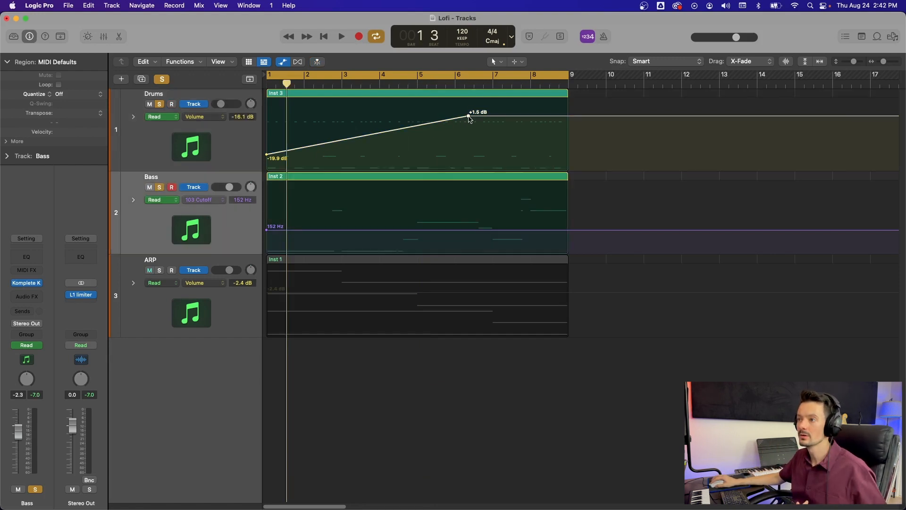
pyautogui.doubleClick(468, 116)
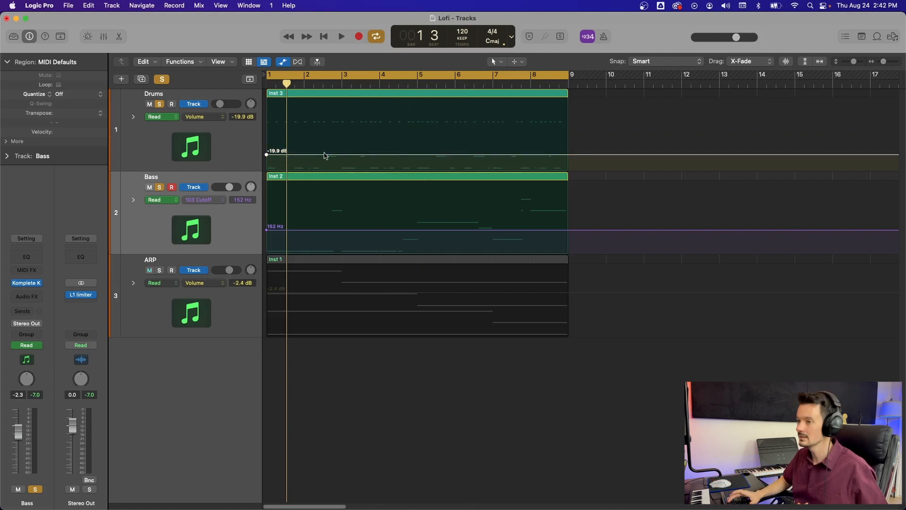
pyautogui.press('Delete')
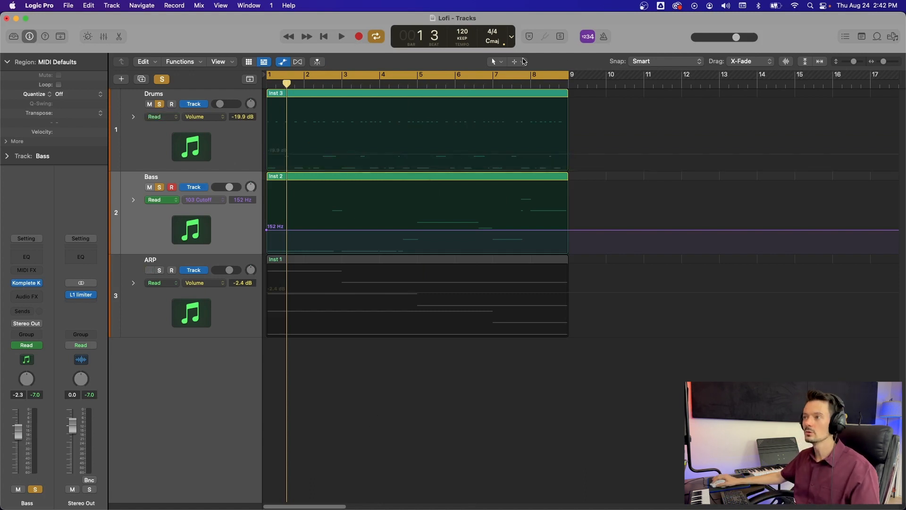
# - Switch to the Marquee Tool and marquee-select bars 2 to 5 of the Drums region, then drag inside the selection
pyautogui.click(518, 62)
pyautogui.click(519, 202)
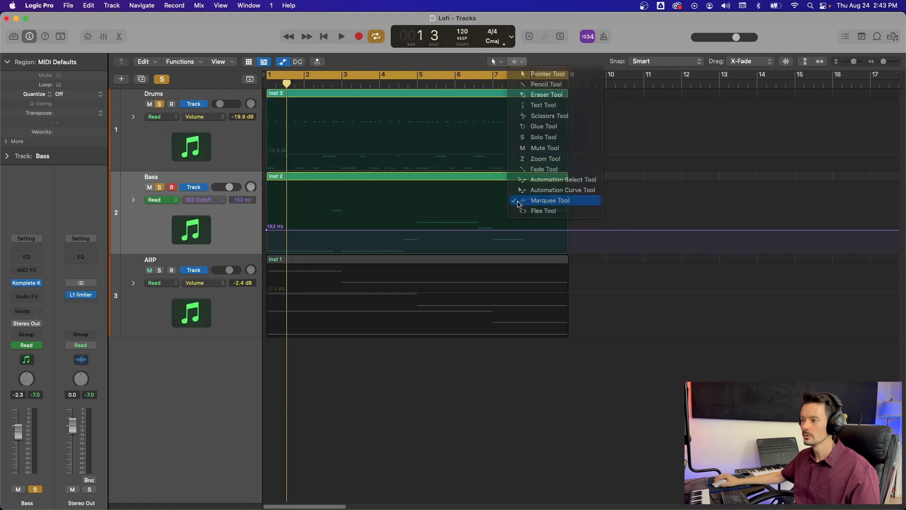
pyautogui.press('super')
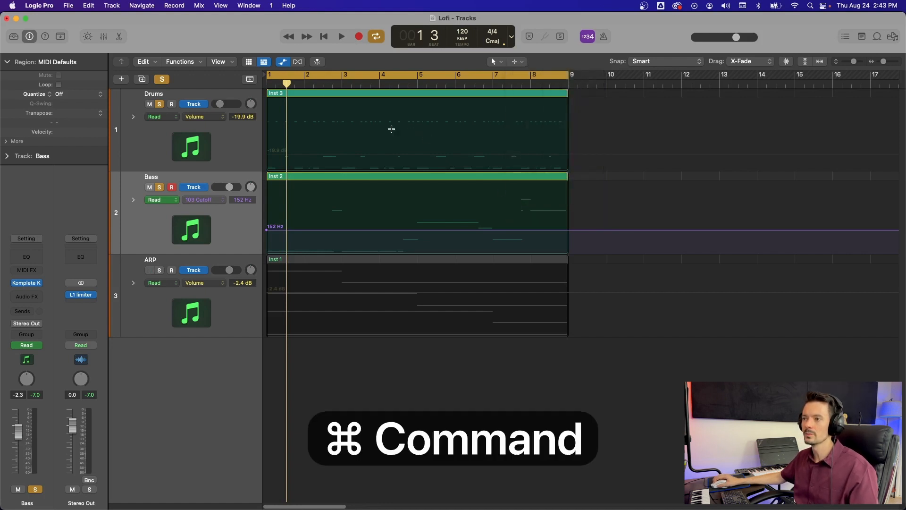
pyautogui.moveTo(325, 137); pyautogui.dragTo(446, 168)
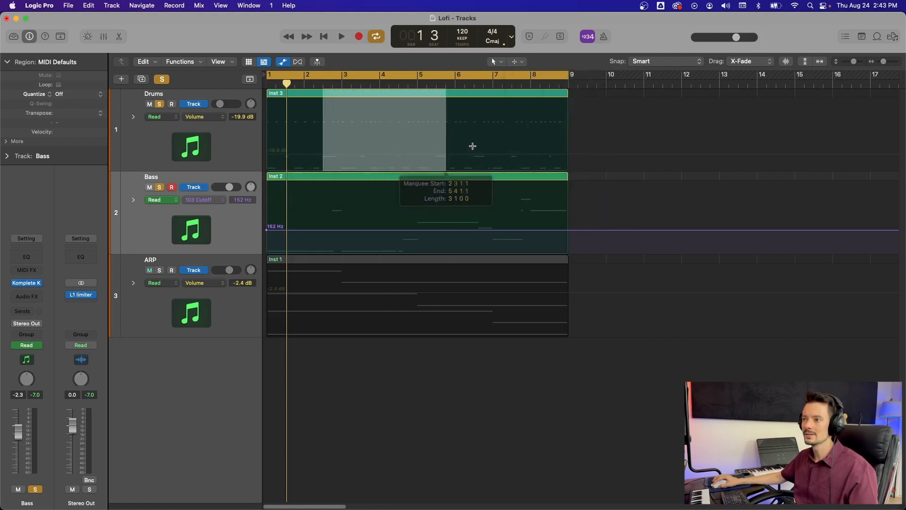
pyautogui.moveTo(382, 159); pyautogui.dragTo(405, 134)
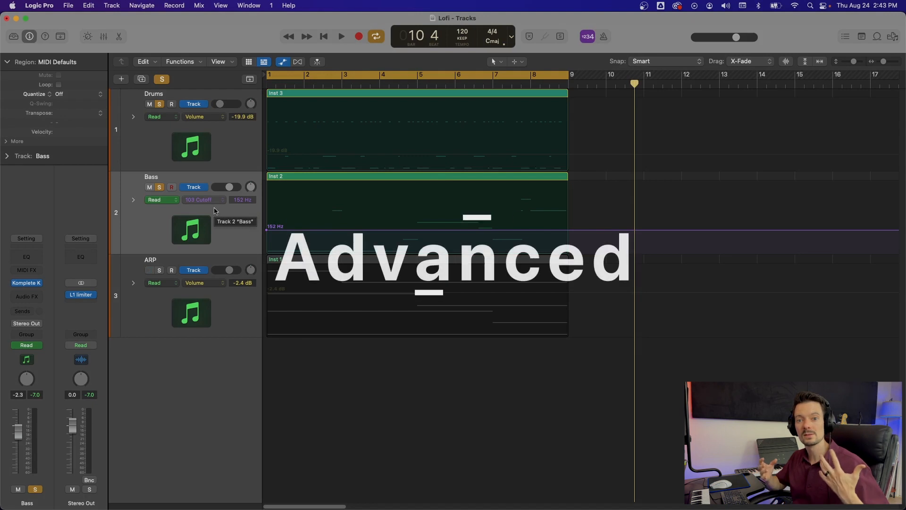
# - Choose 1 Komplete Ko's 103 Cutoff as the Bass track's automation parameter
pyautogui.click(214, 200)
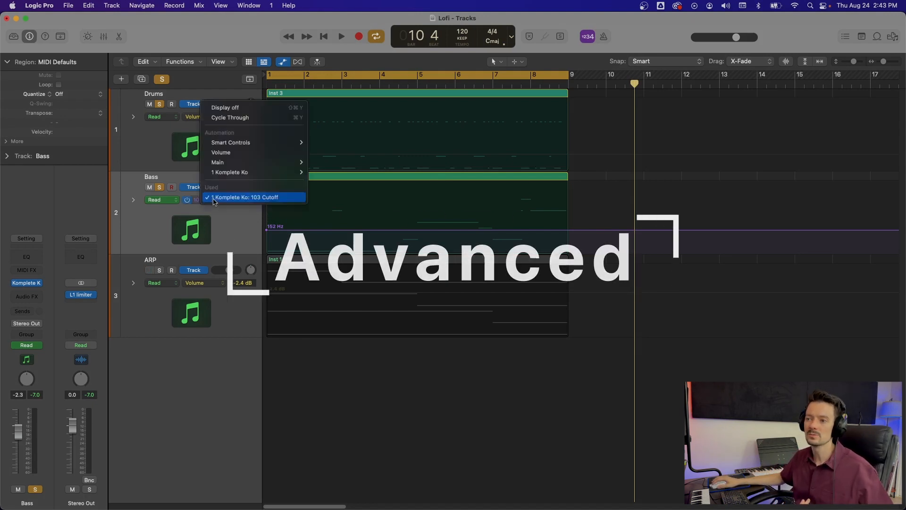
pyautogui.click(214, 199)
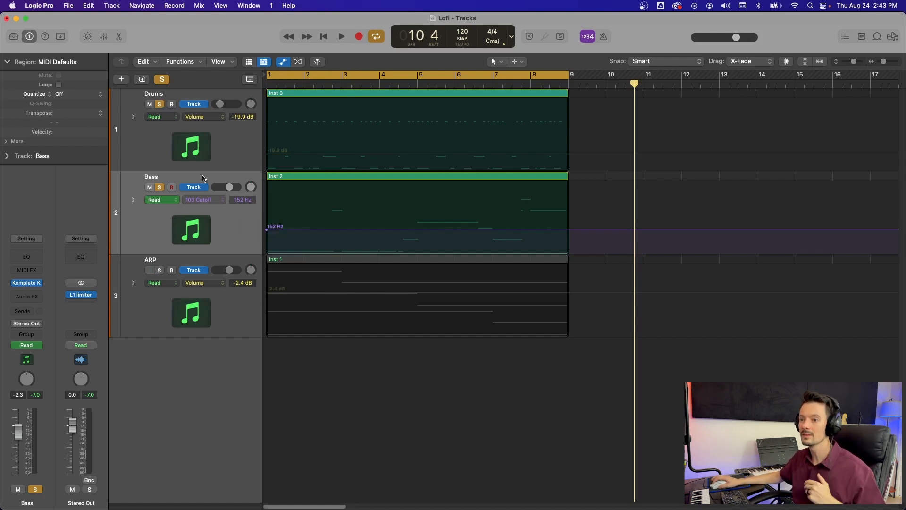
pyautogui.click(216, 198)
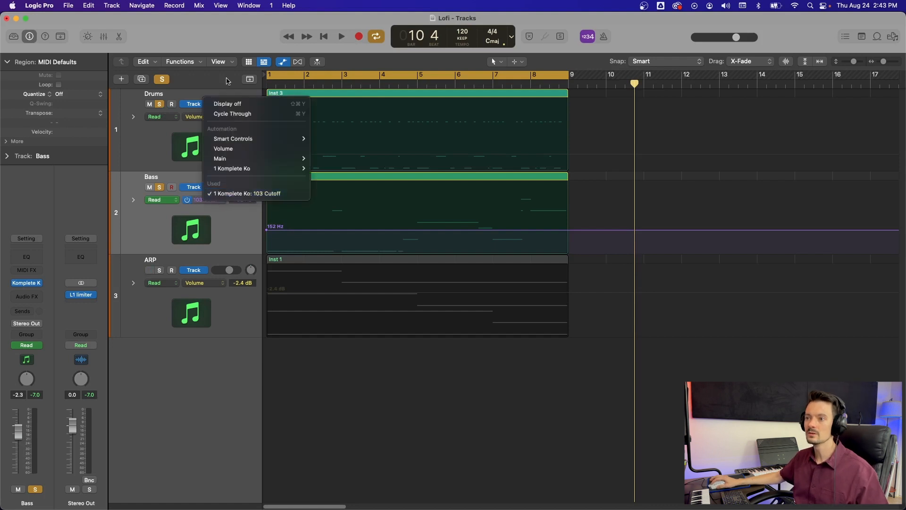
pyautogui.moveTo(234, 171)
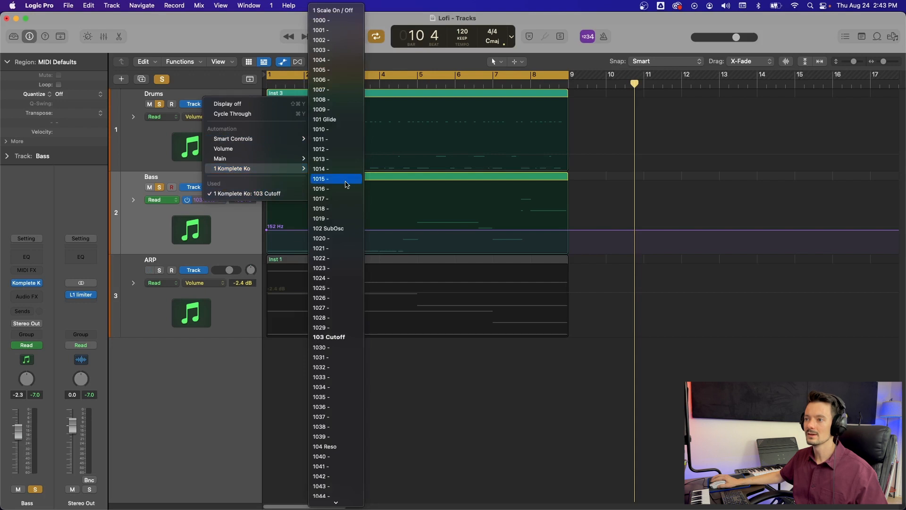
pyautogui.scroll(-5, 347, 184)
pyautogui.scroll(5, 338, 236)
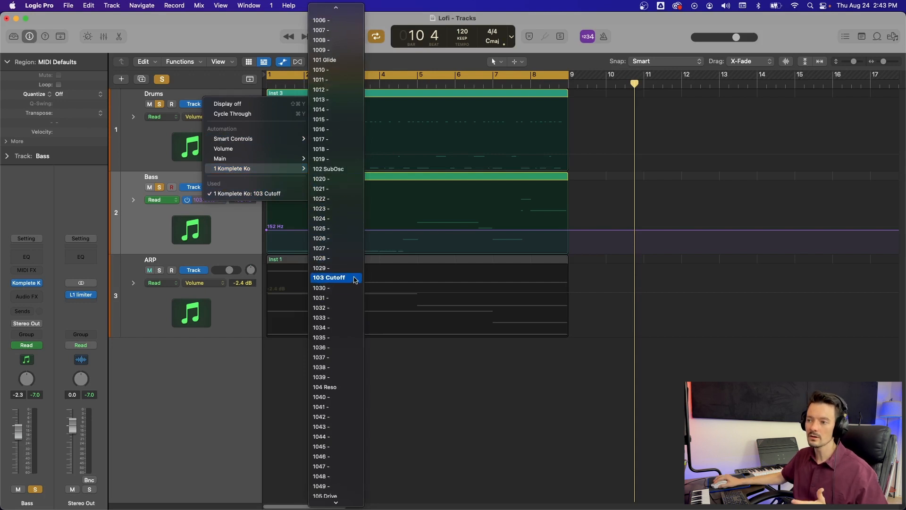
pyautogui.click(356, 278)
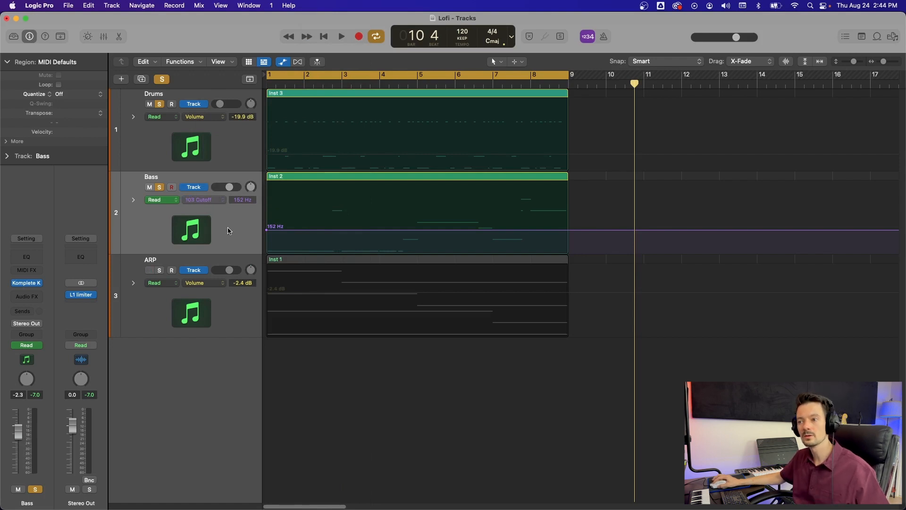
# - Add a point at the end of the Bass region and raise it to make a rising cutoff ramp
pyautogui.moveTo(496, 230); pyautogui.dragTo(492, 222)
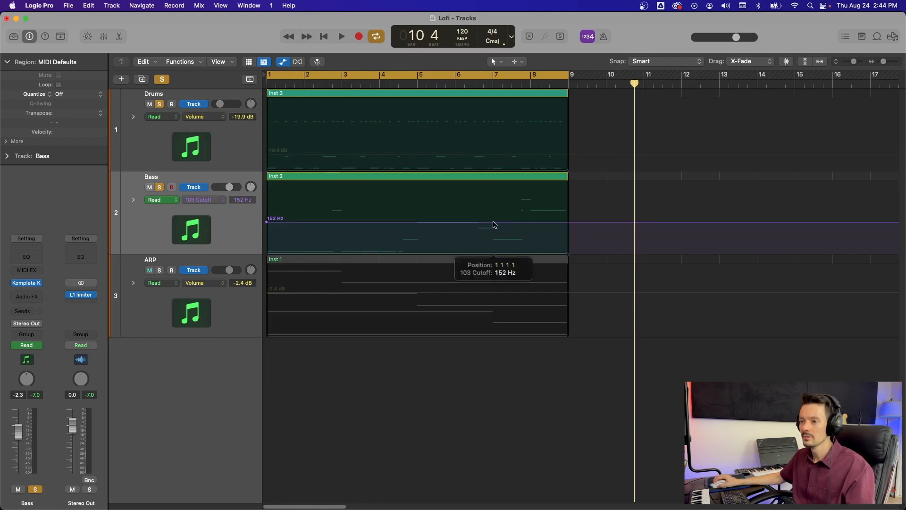
pyautogui.moveTo(569, 222); pyautogui.dragTo(568, 182)
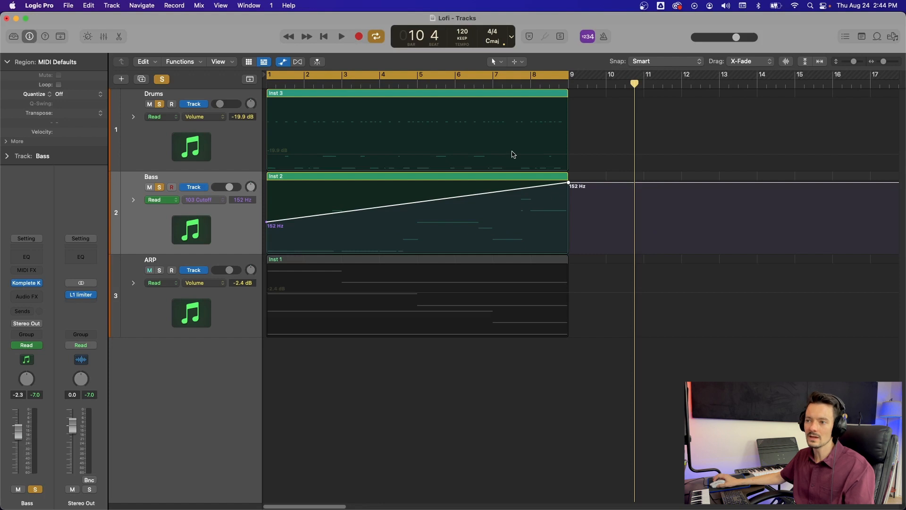
# - Lower the cutoff ramp's start point to about 283 Hz and readjust the end point during playback
pyautogui.press('space')
pyautogui.moveTo(278, 220); pyautogui.dragTo(278, 239)
pyautogui.moveTo(568, 196); pyautogui.dragTo(566, 182)
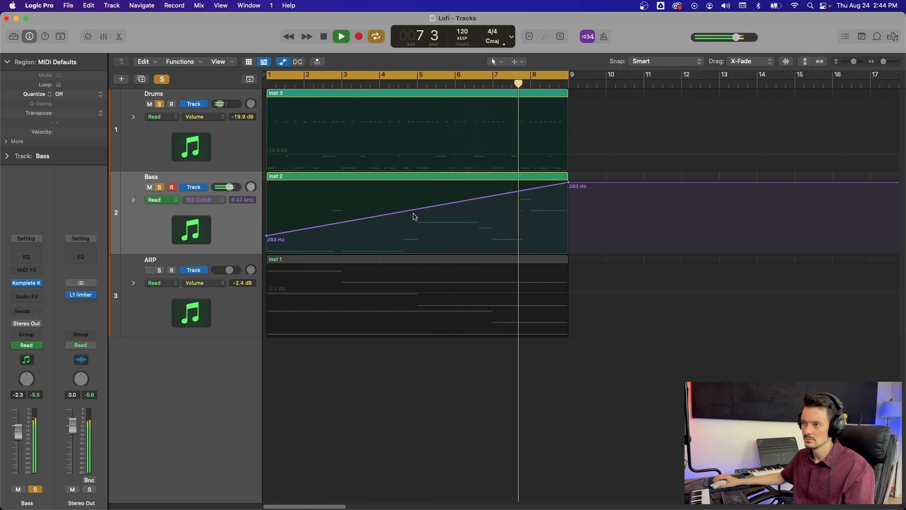
pyautogui.press('space')
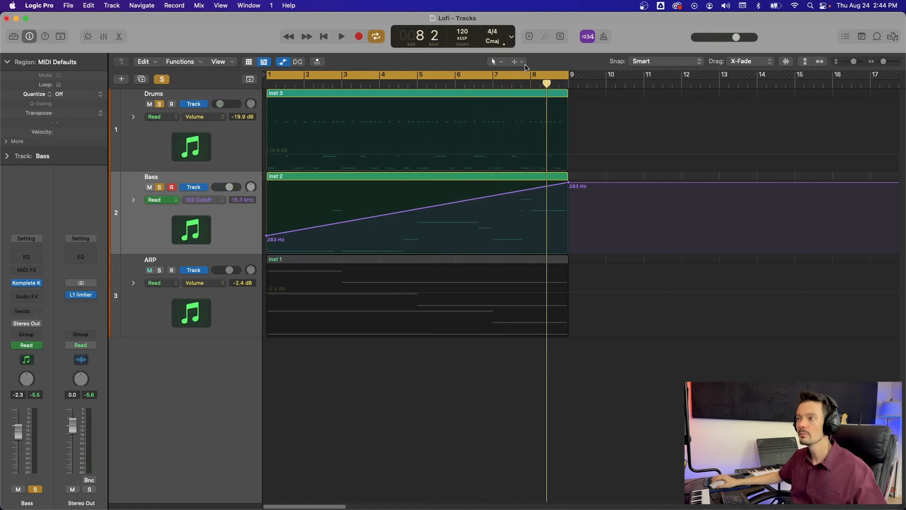
# - Switch to the Automation Curve Tool and bend the Bass cutoff ramp into a curve
pyautogui.click(513, 62)
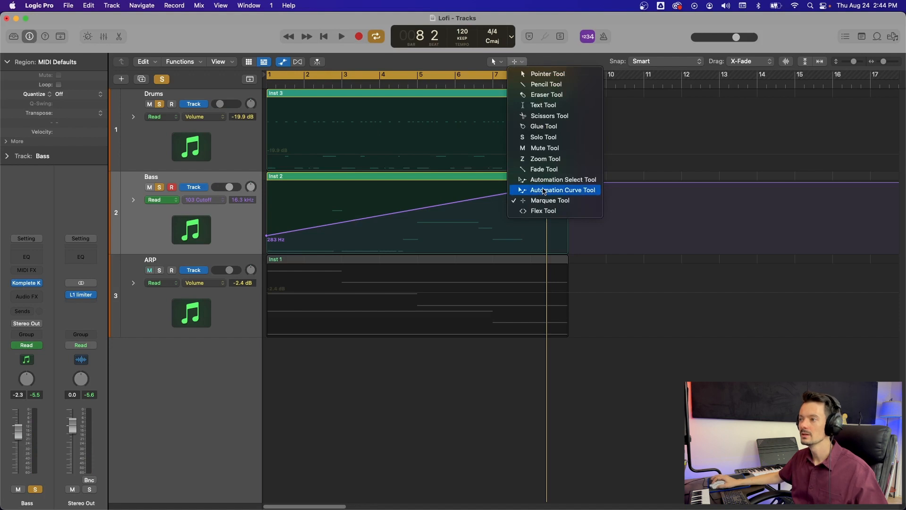
pyautogui.click(543, 191)
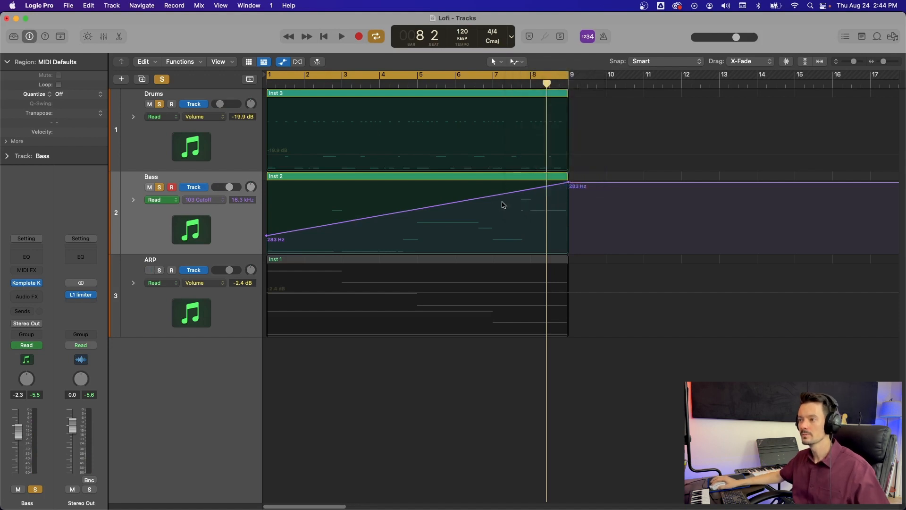
pyautogui.moveTo(491, 204); pyautogui.dragTo(421, 209)
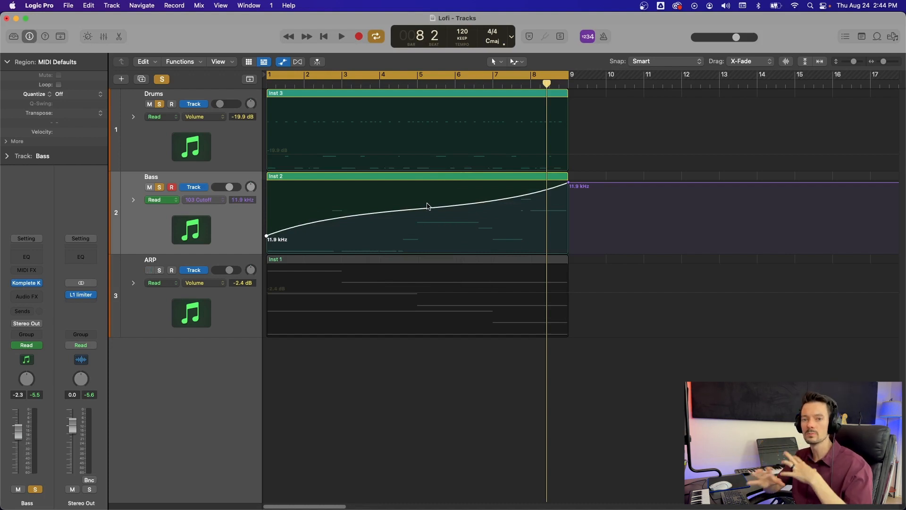
# - Expand the Drums track's automation and draw a Pan ramp from +30 to -37 across the region
pyautogui.click(130, 131)
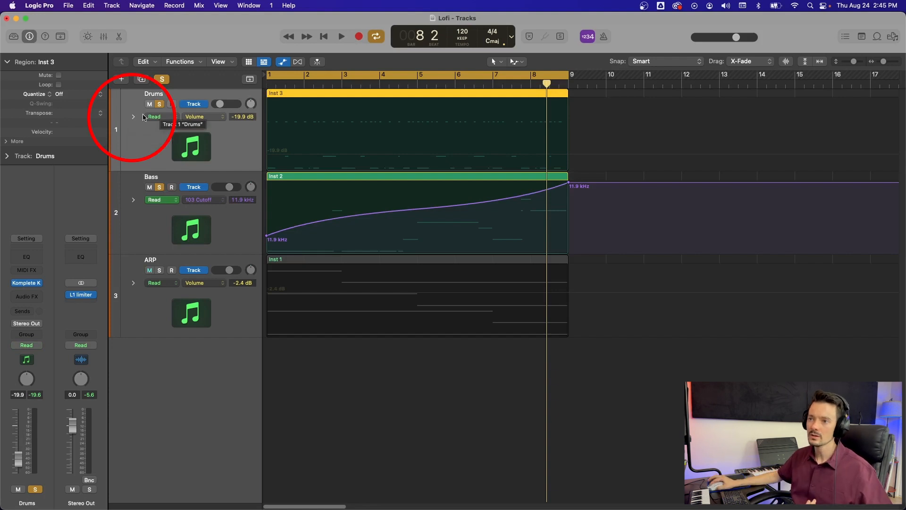
pyautogui.click(135, 117)
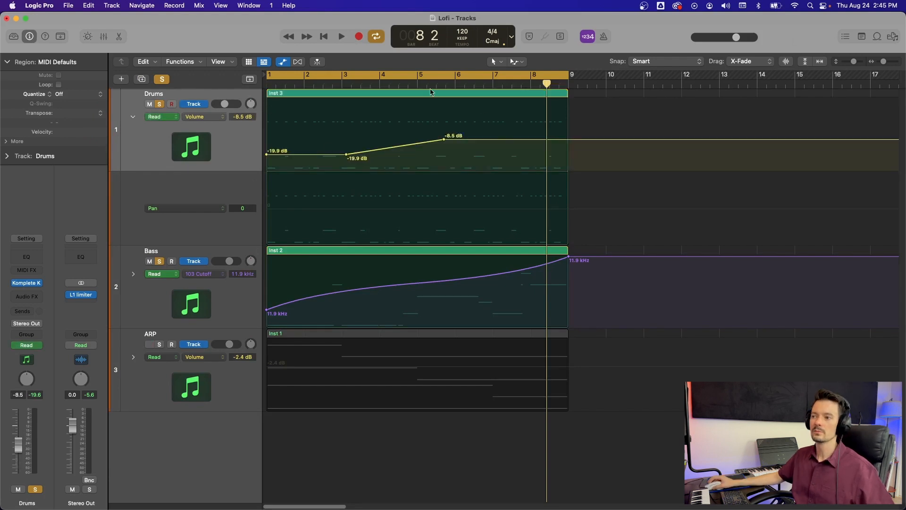
pyautogui.click(283, 209)
pyautogui.moveTo(282, 208); pyautogui.dragTo(283, 225)
pyautogui.click(558, 226)
pyautogui.moveTo(559, 228); pyautogui.dragTo(557, 188)
# - Add another Drums automation lane and insert a Channel EQ with its high cut lowered to about 620 Hz
pyautogui.click(133, 239)
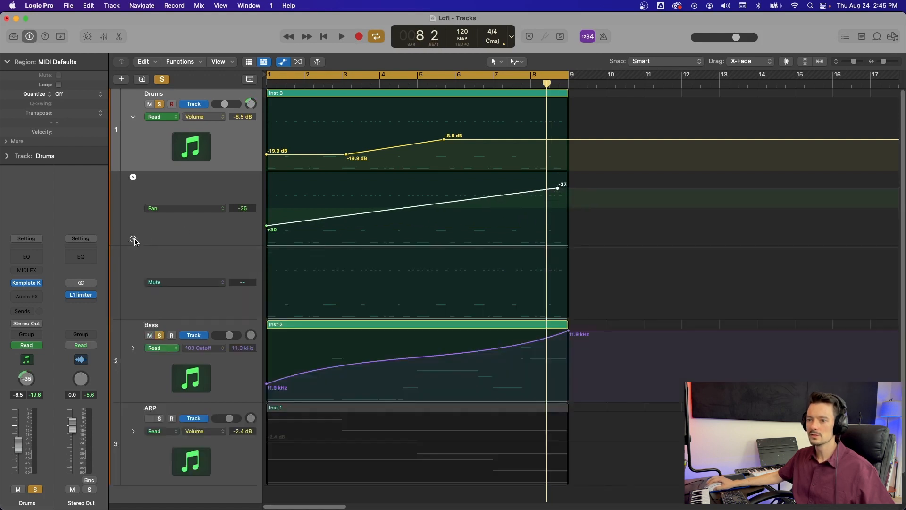
pyautogui.click(209, 285)
pyautogui.click(213, 266)
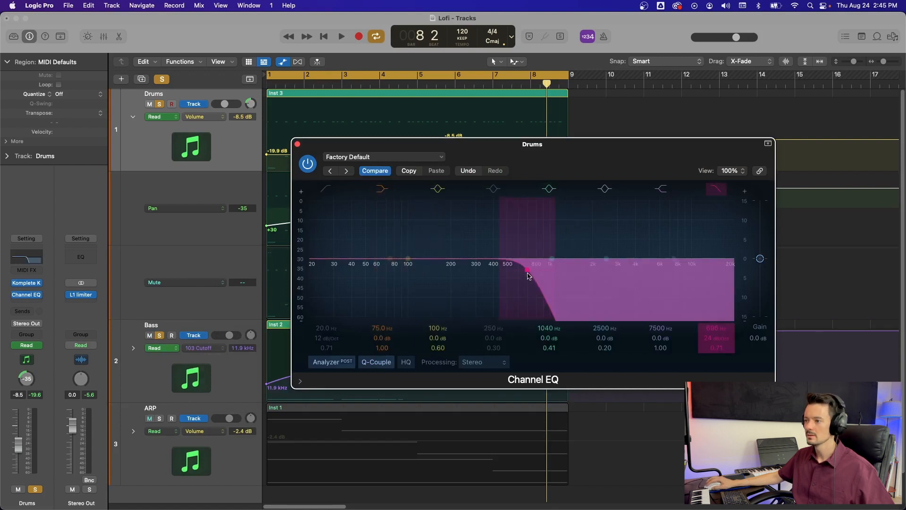
pyautogui.moveTo(528, 270); pyautogui.dragTo(523, 281)
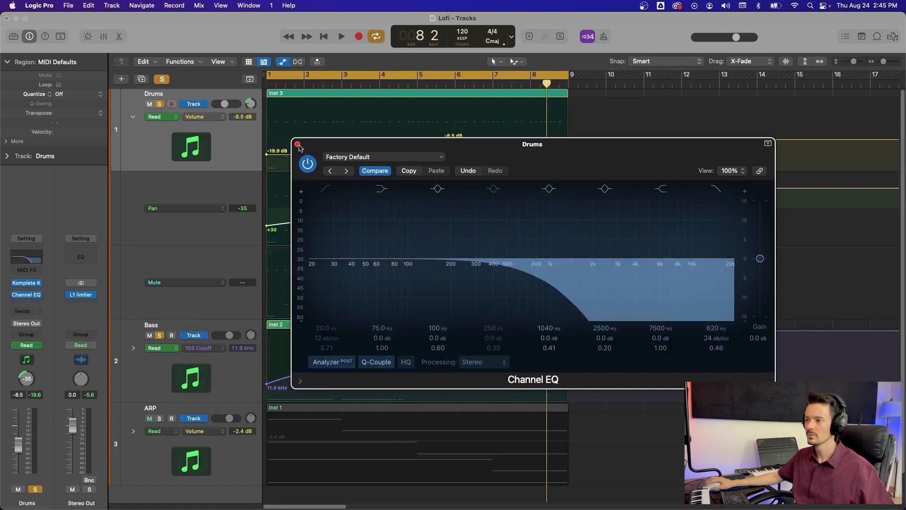
pyautogui.click(297, 144)
# - Assign Channel EQ High Cut Frequency as the new Drums lane's automation parameter
pyautogui.click(206, 283)
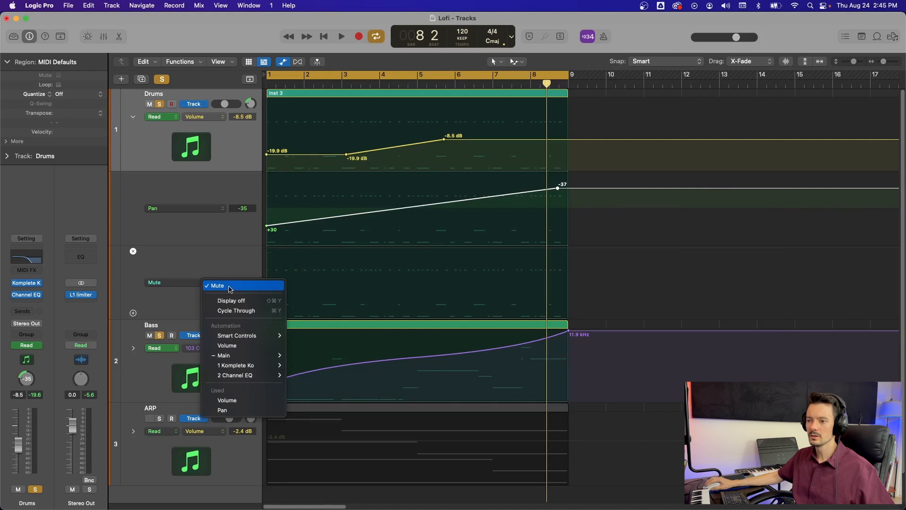
pyautogui.moveTo(246, 375)
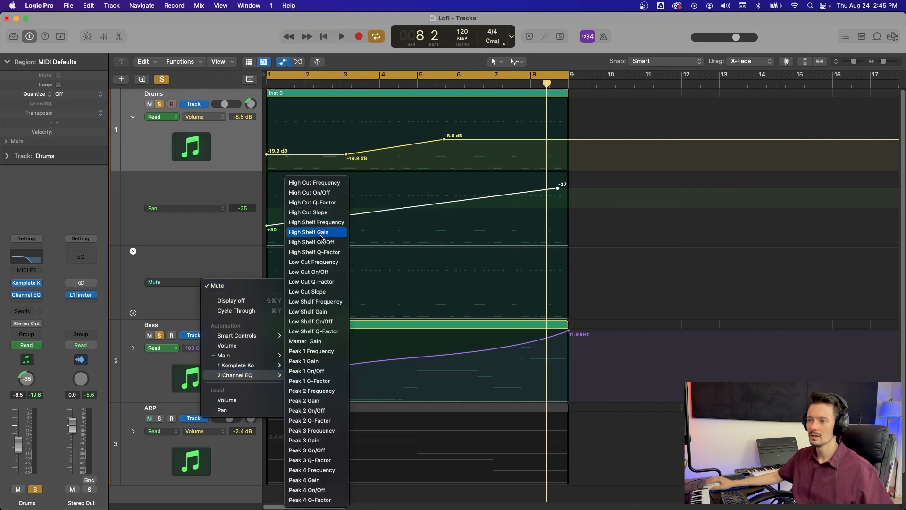
pyautogui.click(331, 182)
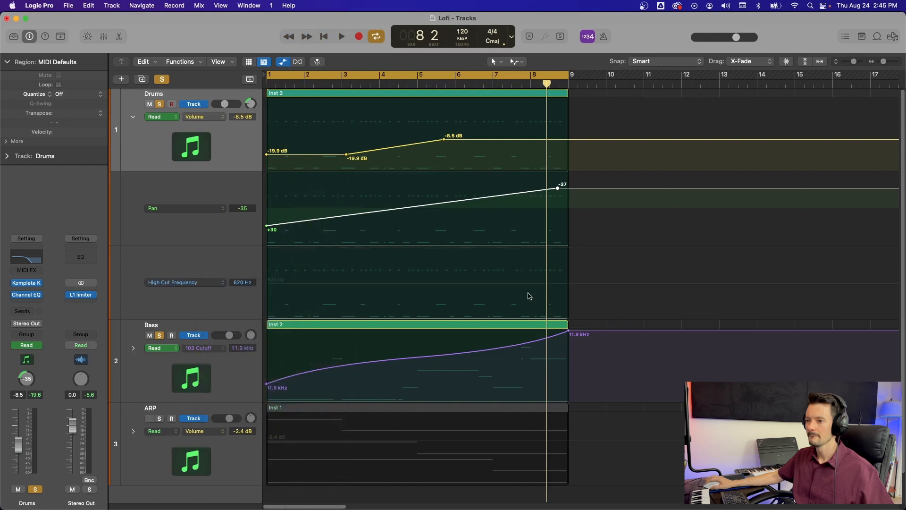
# - Draw a High Cut Frequency ramp rising from about 93.5 Hz to 4900 Hz across the Drums region
pyautogui.click(569, 287)
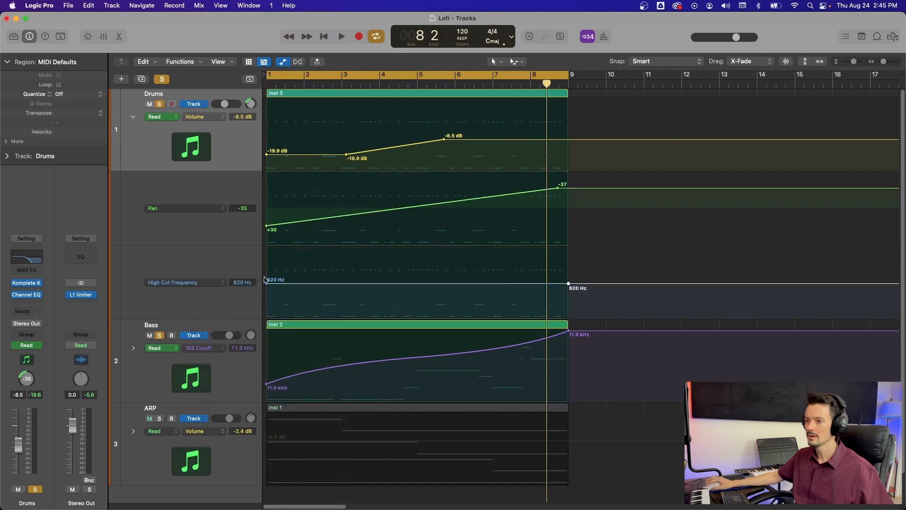
pyautogui.moveTo(267, 285); pyautogui.dragTo(261, 303)
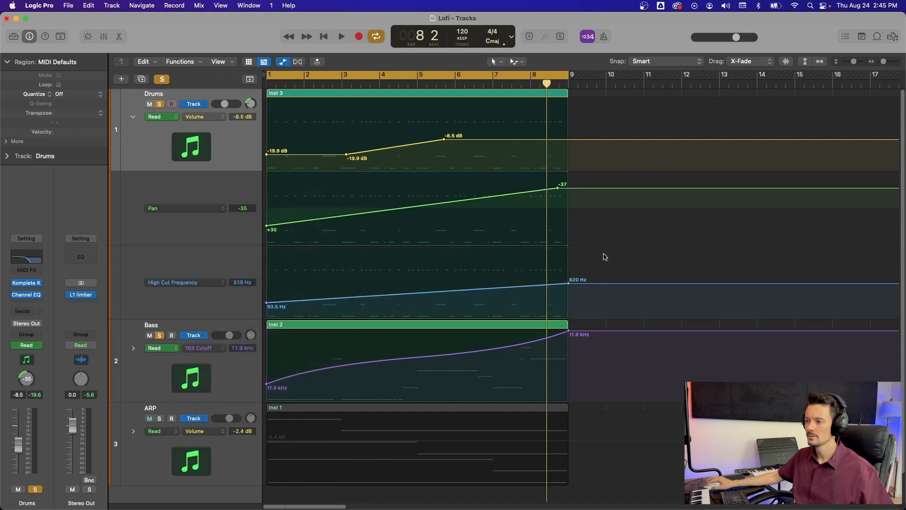
pyautogui.moveTo(569, 288); pyautogui.dragTo(569, 261)
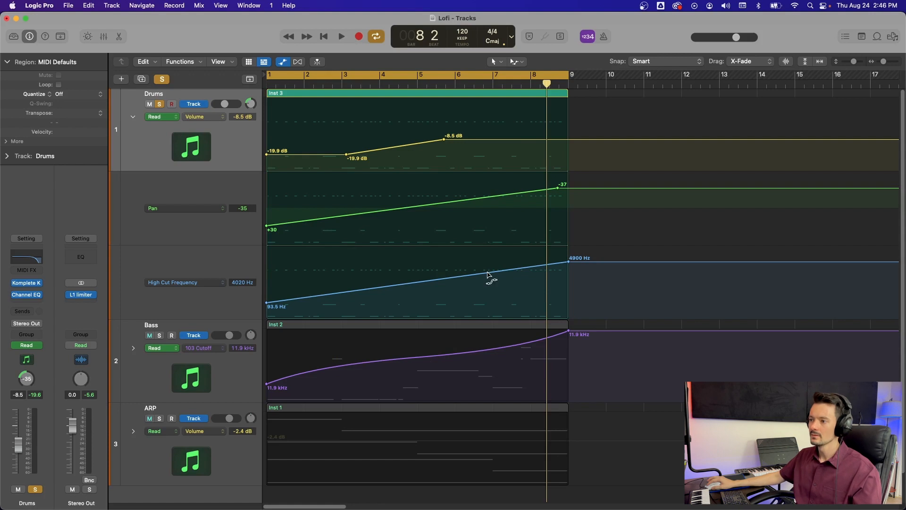
# - Bend the high cut ramp into a curve and raise its start point to about 254 Hz during playback
pyautogui.moveTo(488, 274); pyautogui.dragTo(490, 290)
pyautogui.press('space')
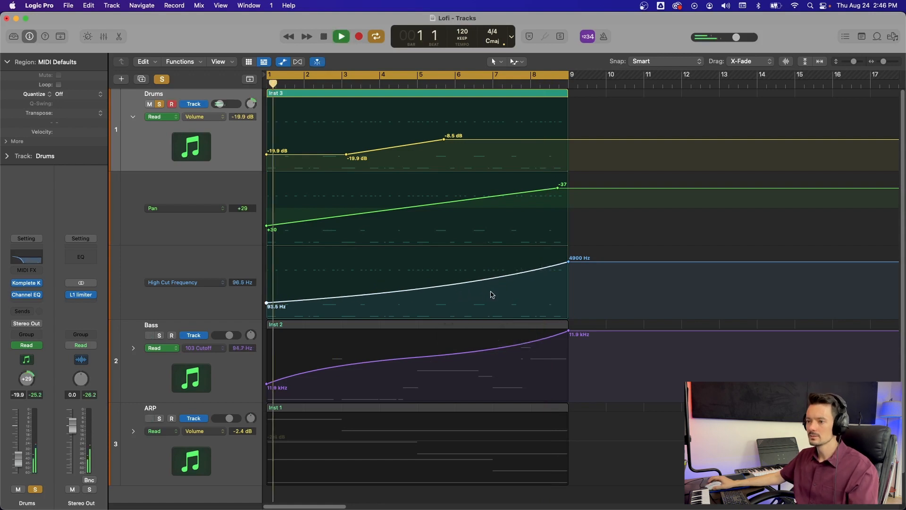
pyautogui.moveTo(292, 303); pyautogui.dragTo(292, 293)
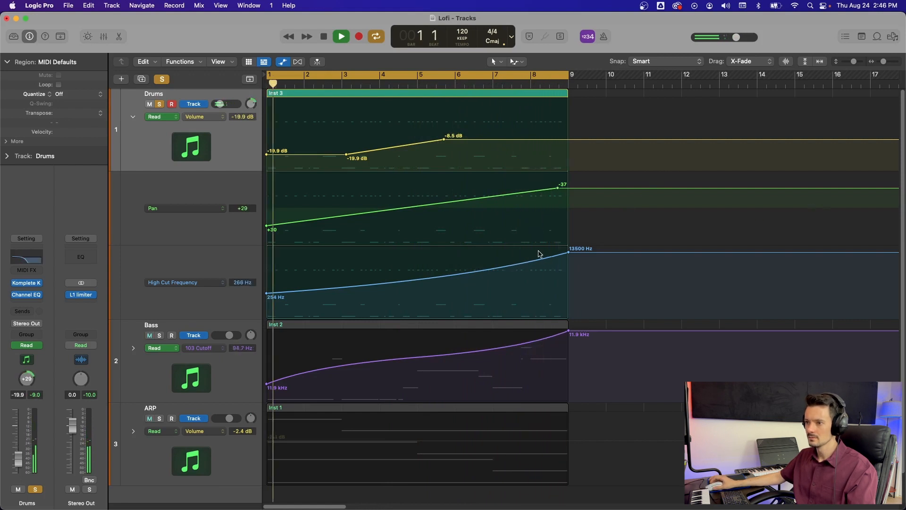
pyautogui.press('space')
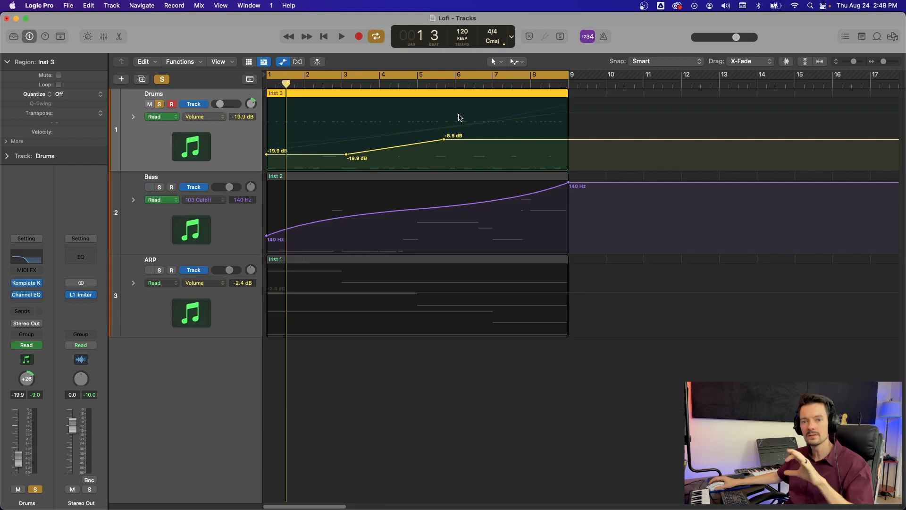
# - Disable Snap Automation and fine-tune the position of the Drums volume fade's -8.5 dB point
pyautogui.rightClick(460, 118)
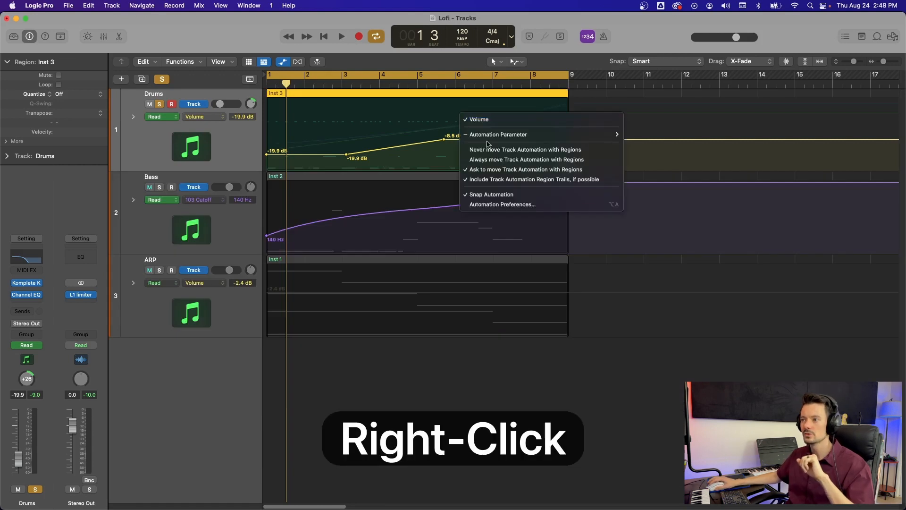
pyautogui.click(508, 194)
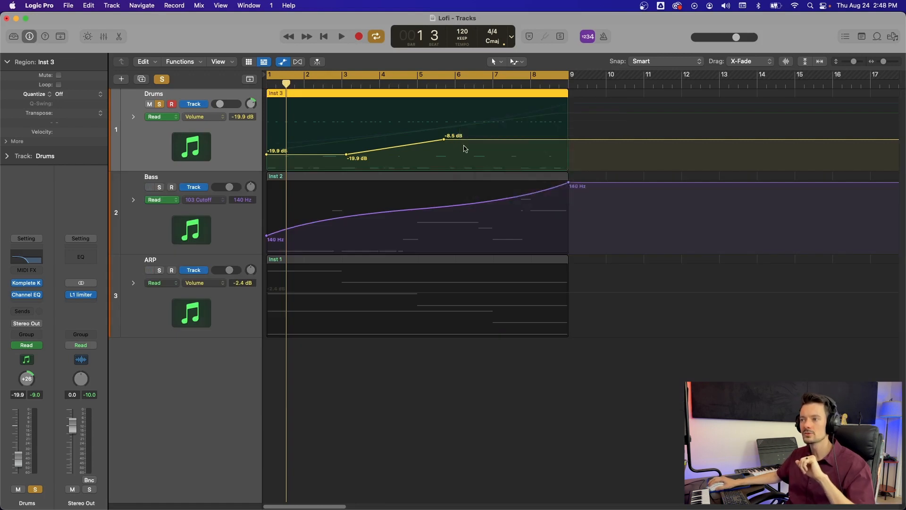
pyautogui.moveTo(444, 140)
pyautogui.mouseDown()
pyautogui.moveTo(417, 139)
pyautogui.moveTo(434, 139)
pyautogui.mouseUp()
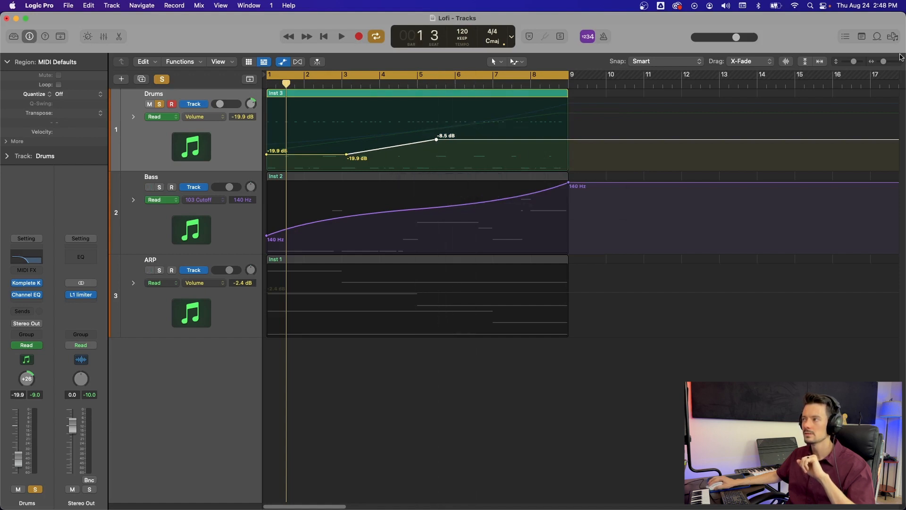
pyautogui.moveTo(884, 62); pyautogui.dragTo(890, 63)
pyautogui.moveTo(589, 142); pyautogui.dragTo(618, 141)
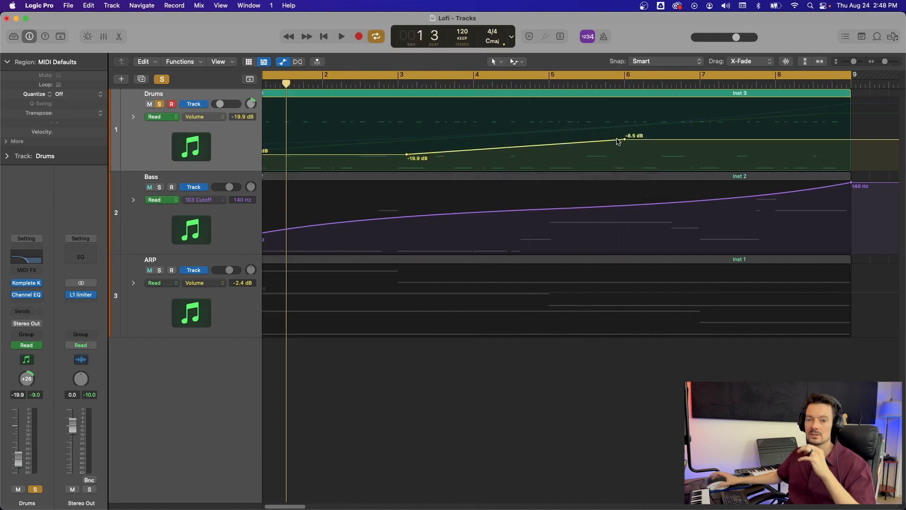